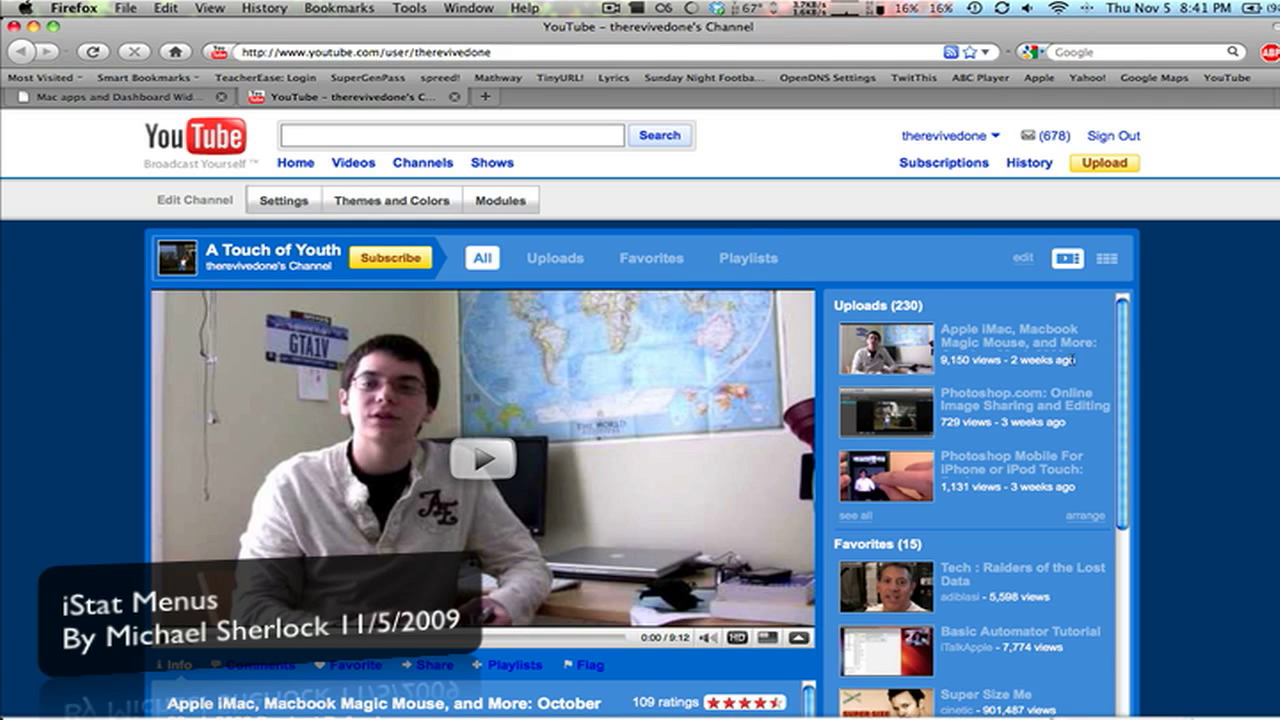
Step: Highlight the upload age of the latest video on the YouTube channel page
left_click_drag(1076, 360, 1014, 360)
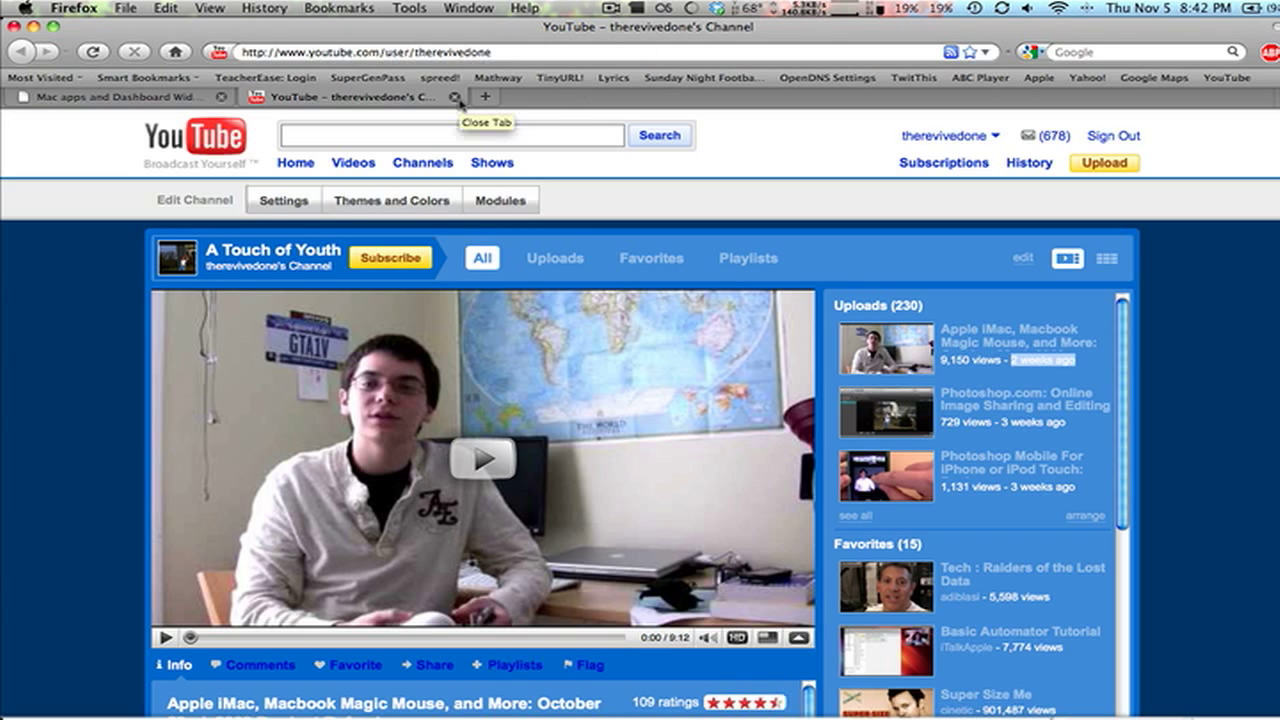
left_click(456, 97)
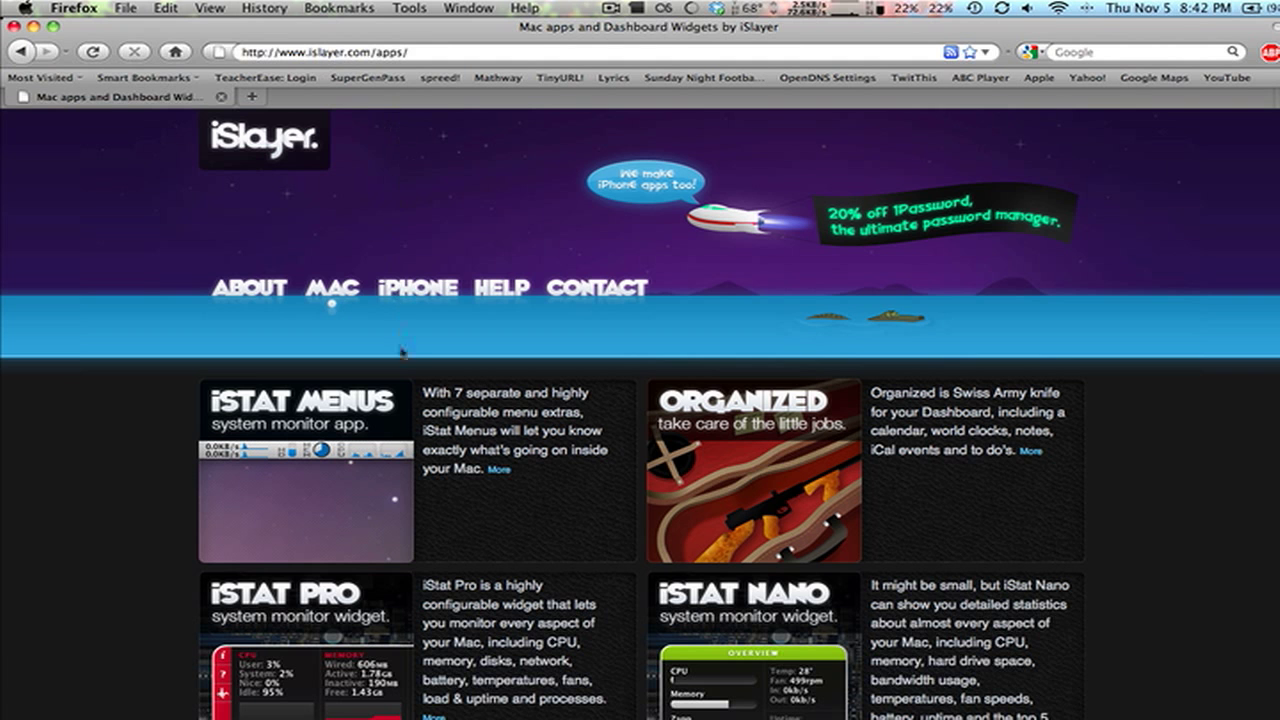
scroll(400, 355, "down", 1)
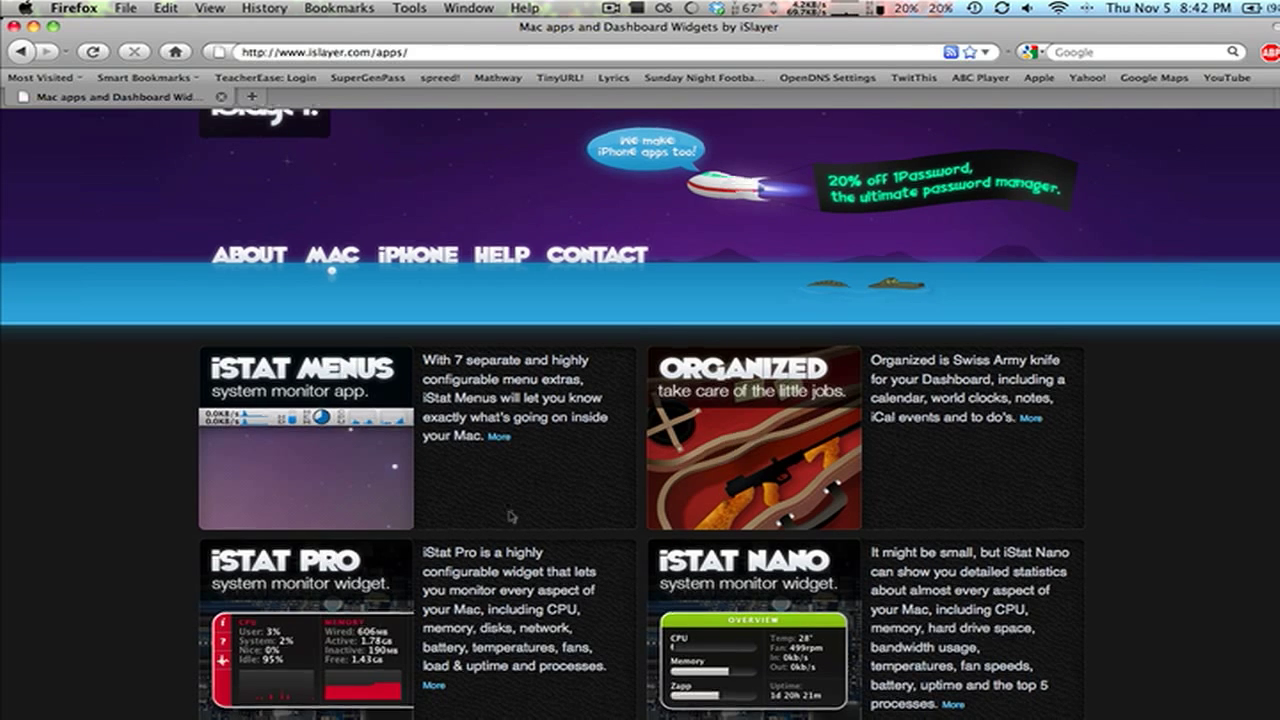
key("F12")
left_click(617, 651)
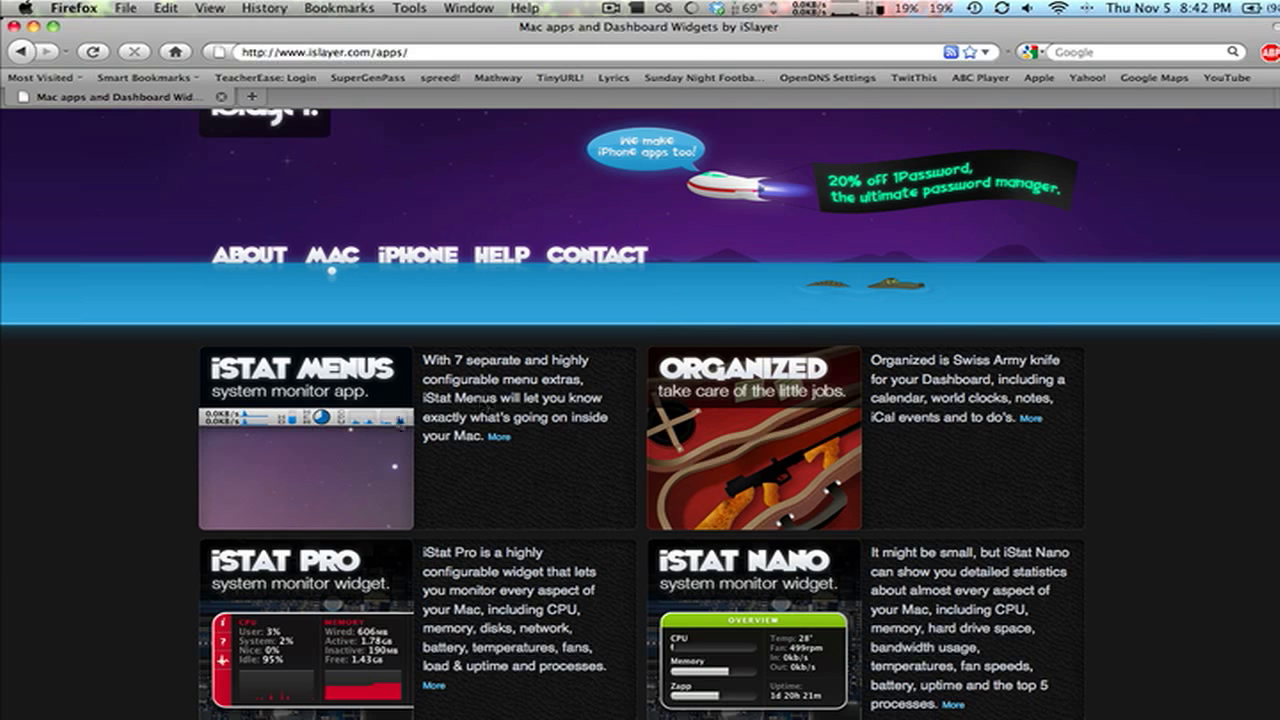
Step: Open the iStat Menus 2.0 page and scroll past Download through its CPU, memory, disk and sensor features
left_click(496, 437)
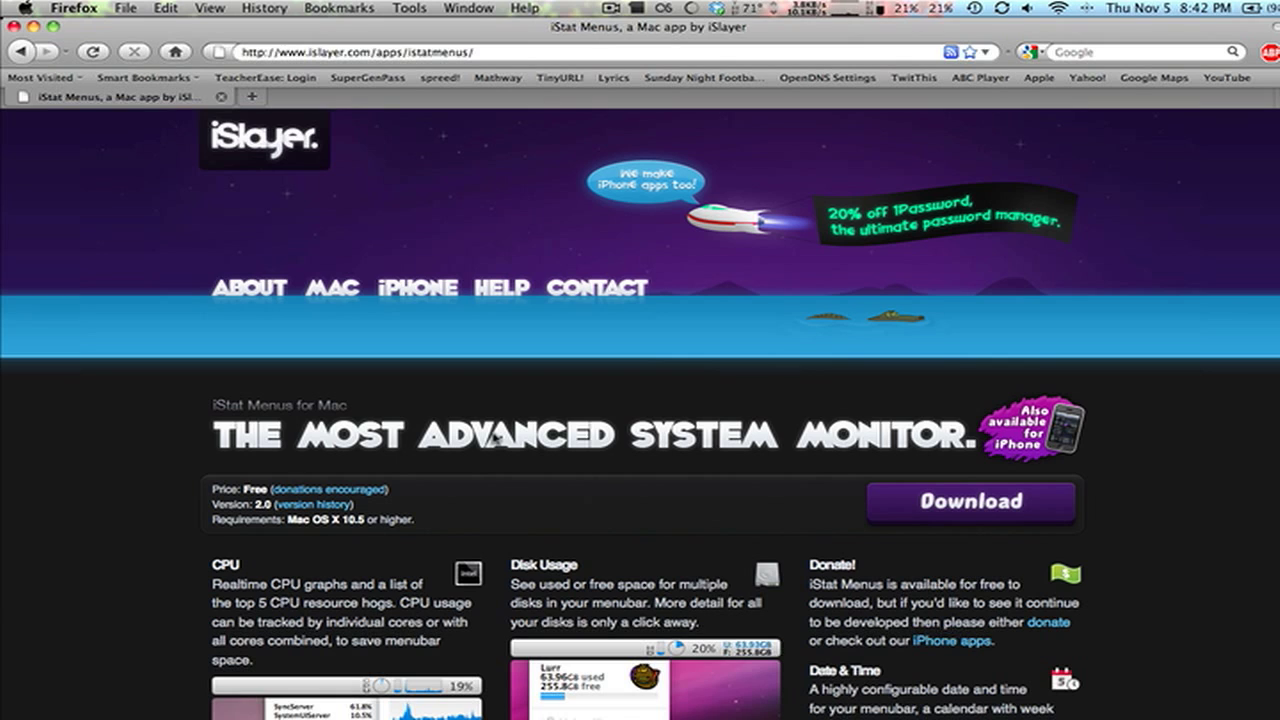
scroll(762, 380, "down", 4)
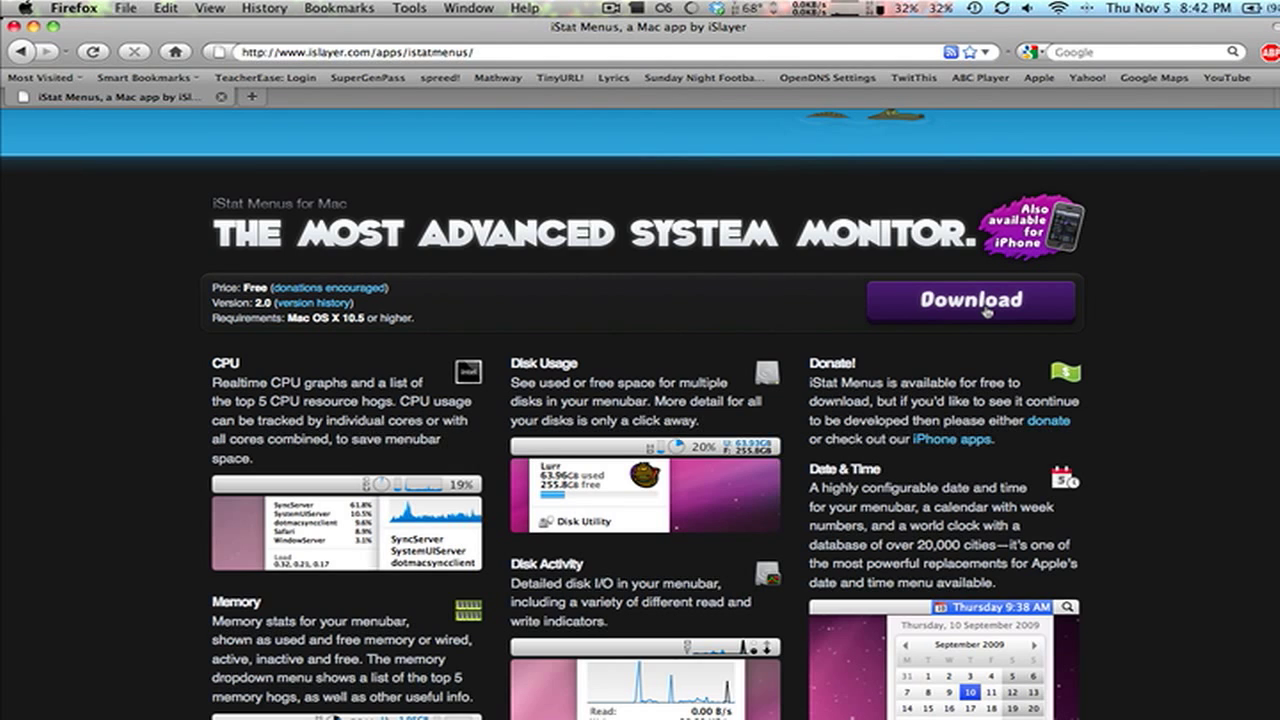
scroll(985, 312, "down", 3)
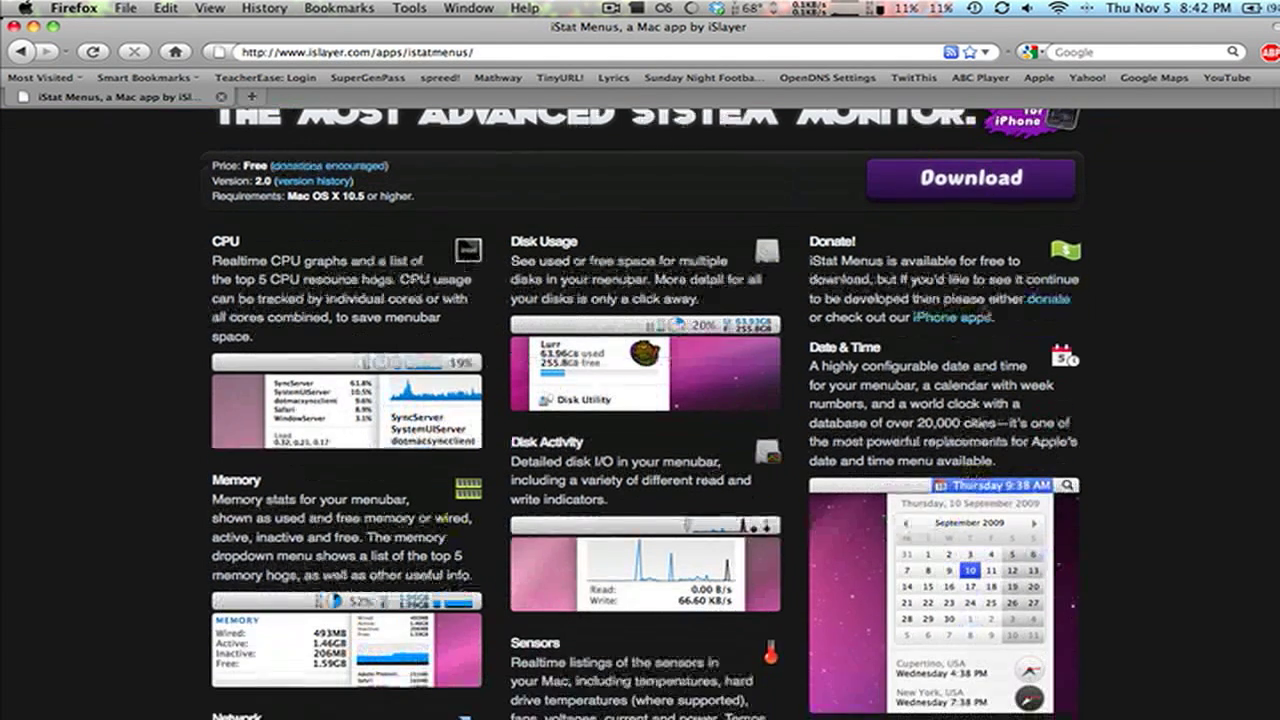
scroll(985, 312, "down", 4)
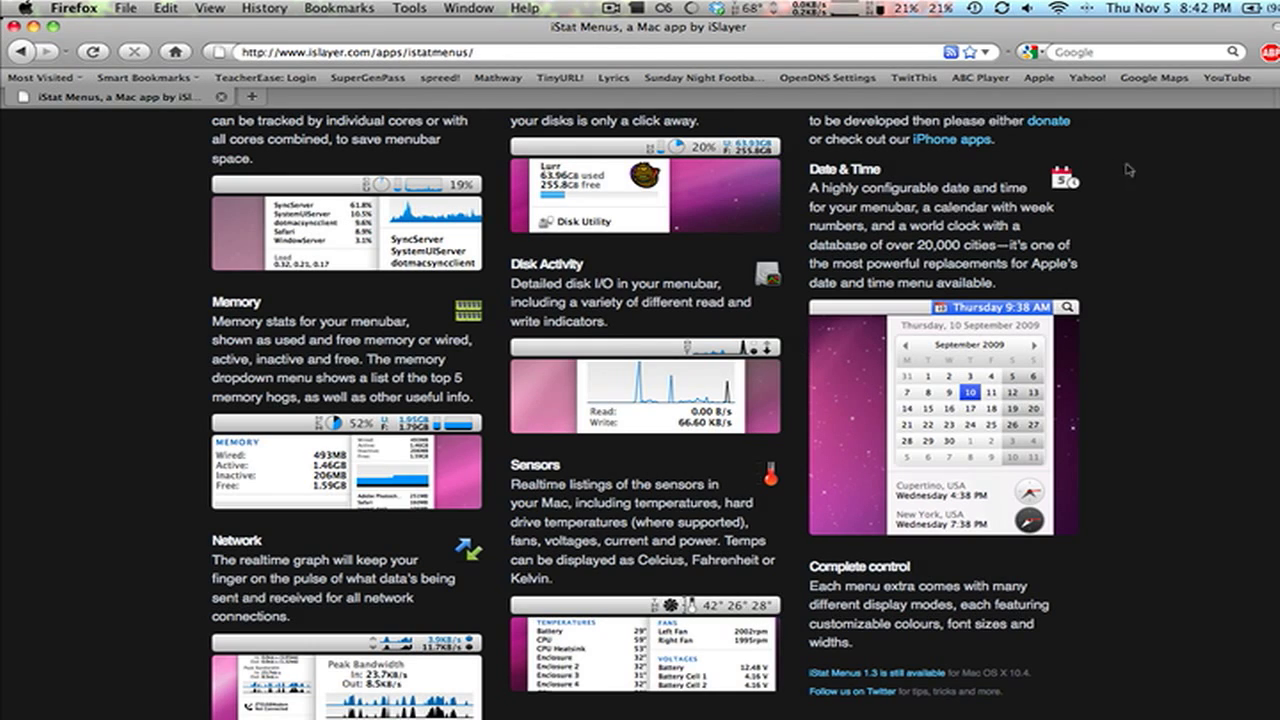
Step: Launch System Preferences and open the iStat Menus pane from the Other section
left_click(1276, 126)
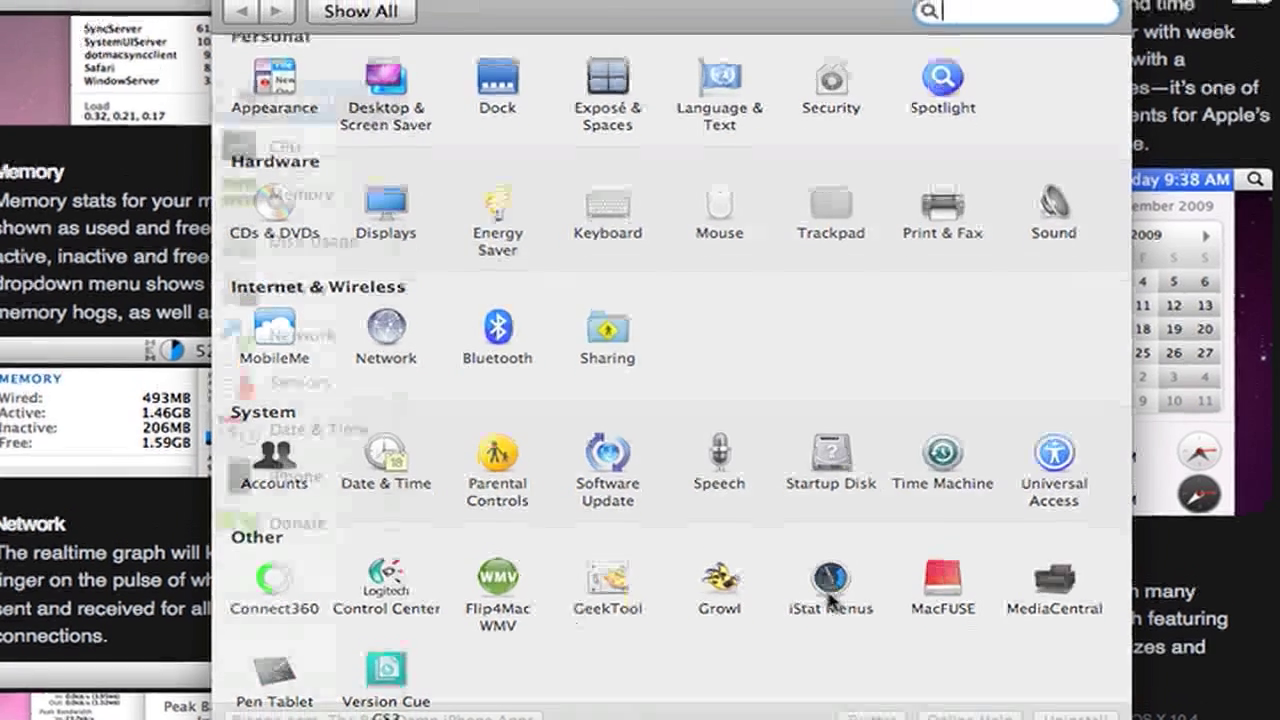
left_click(832, 582)
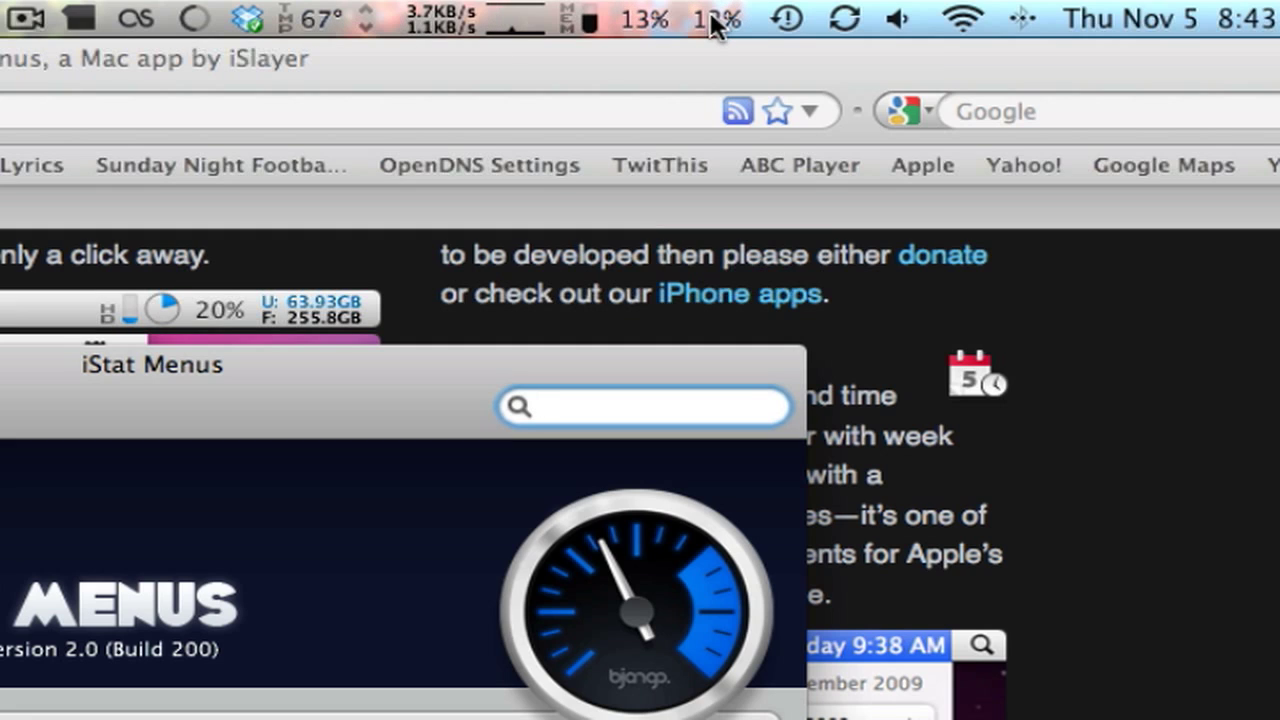
Step: Glance at the date menu, then show temperatures, the 39° hard drive, ~1998rpm fans and voltages
left_click(1140, 12)
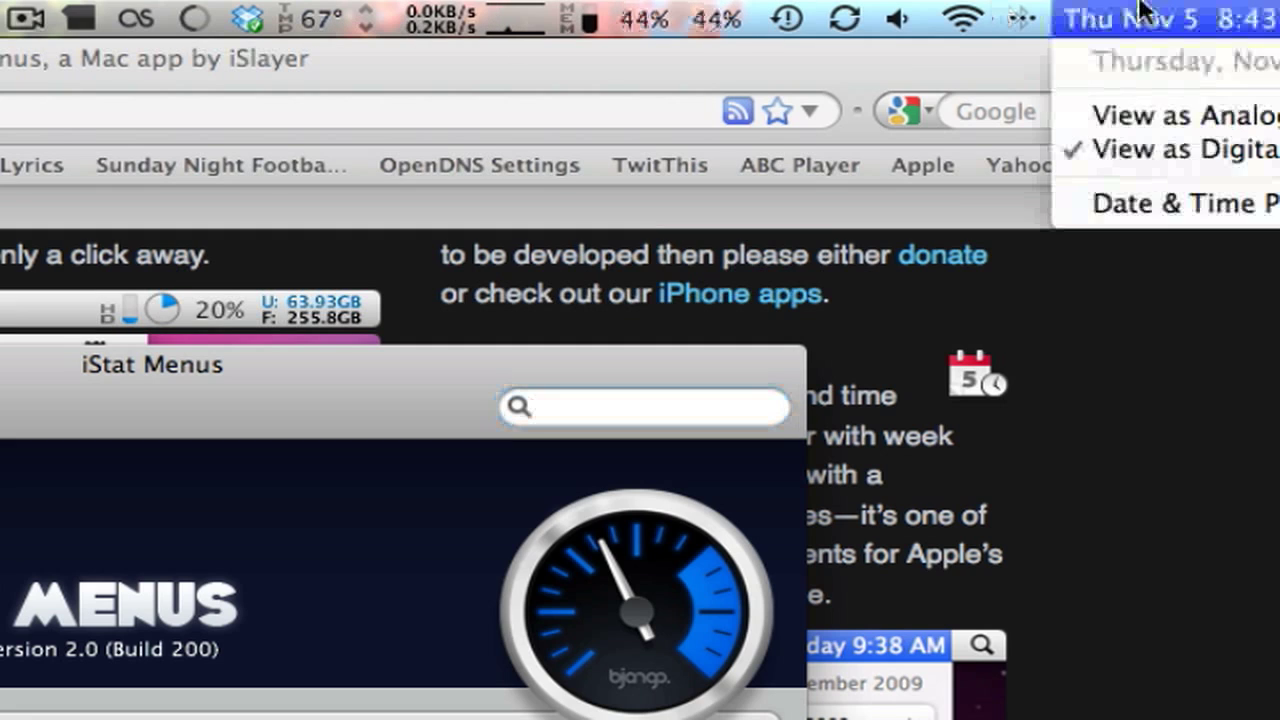
left_click(1130, 14)
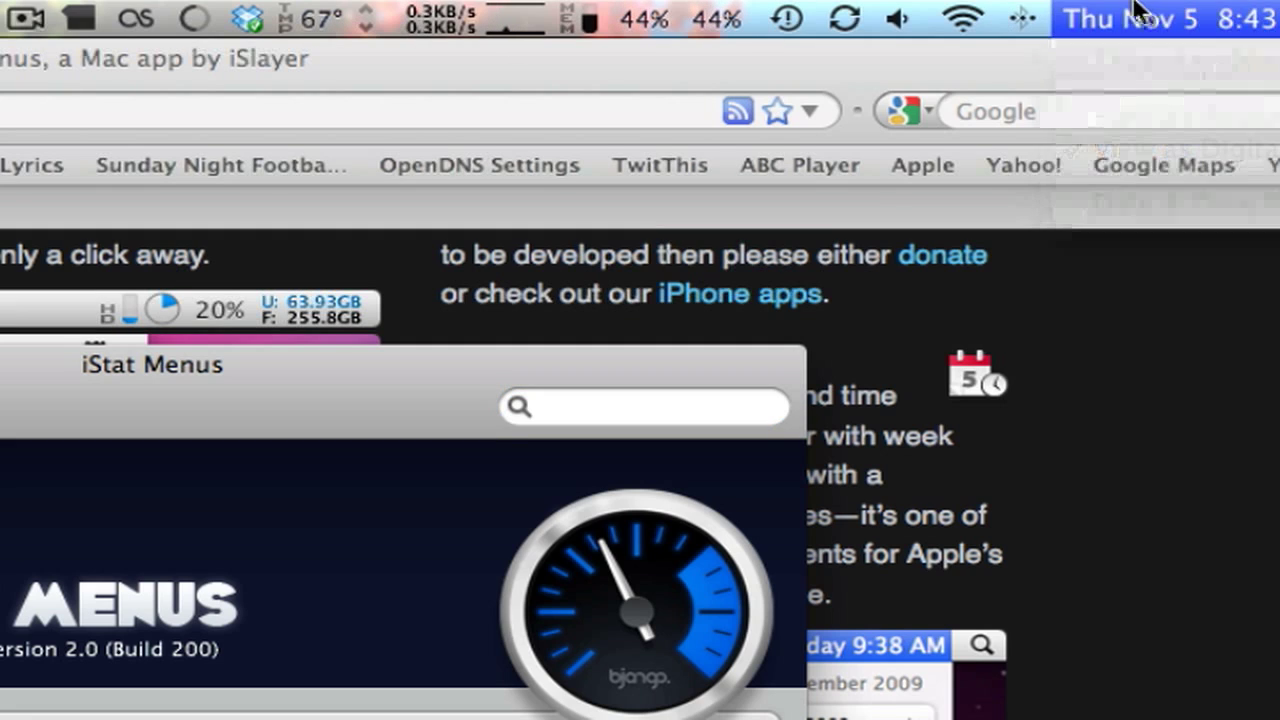
left_click(300, 20)
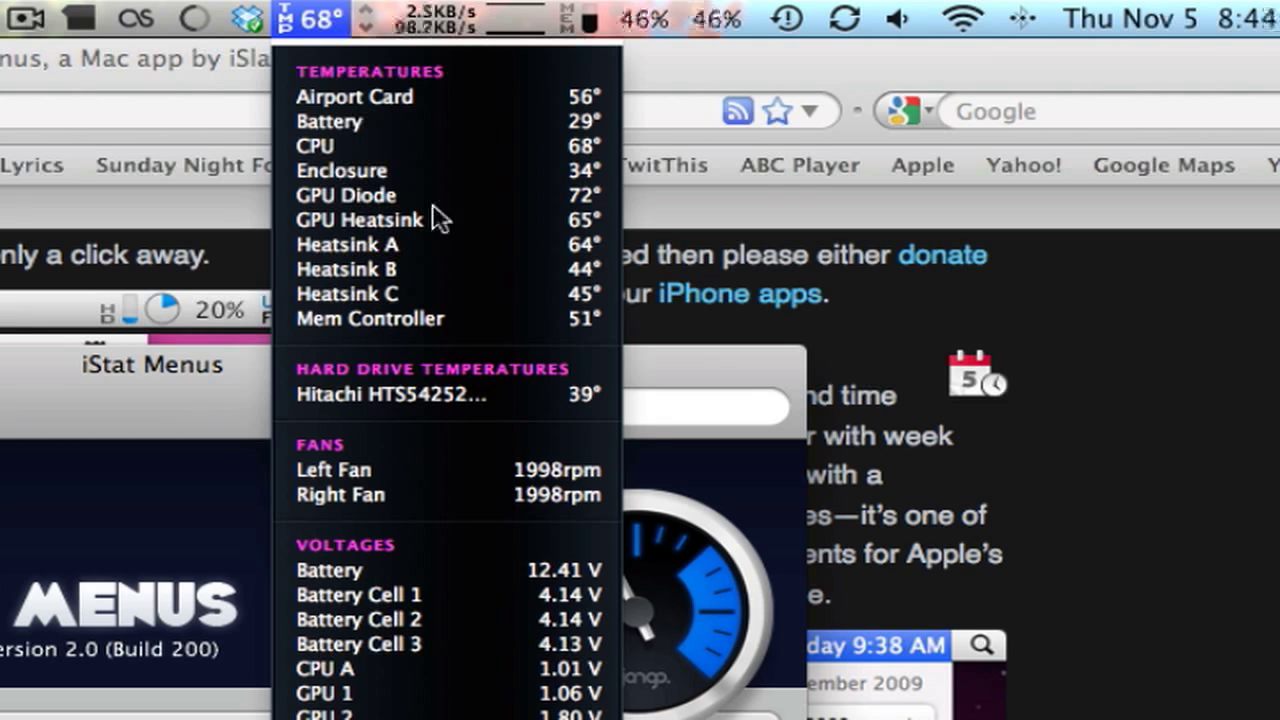
Step: Show the network drop-down with Copy IP Address on the AirPort row, then the memory readout
mouse_move(405, 28)
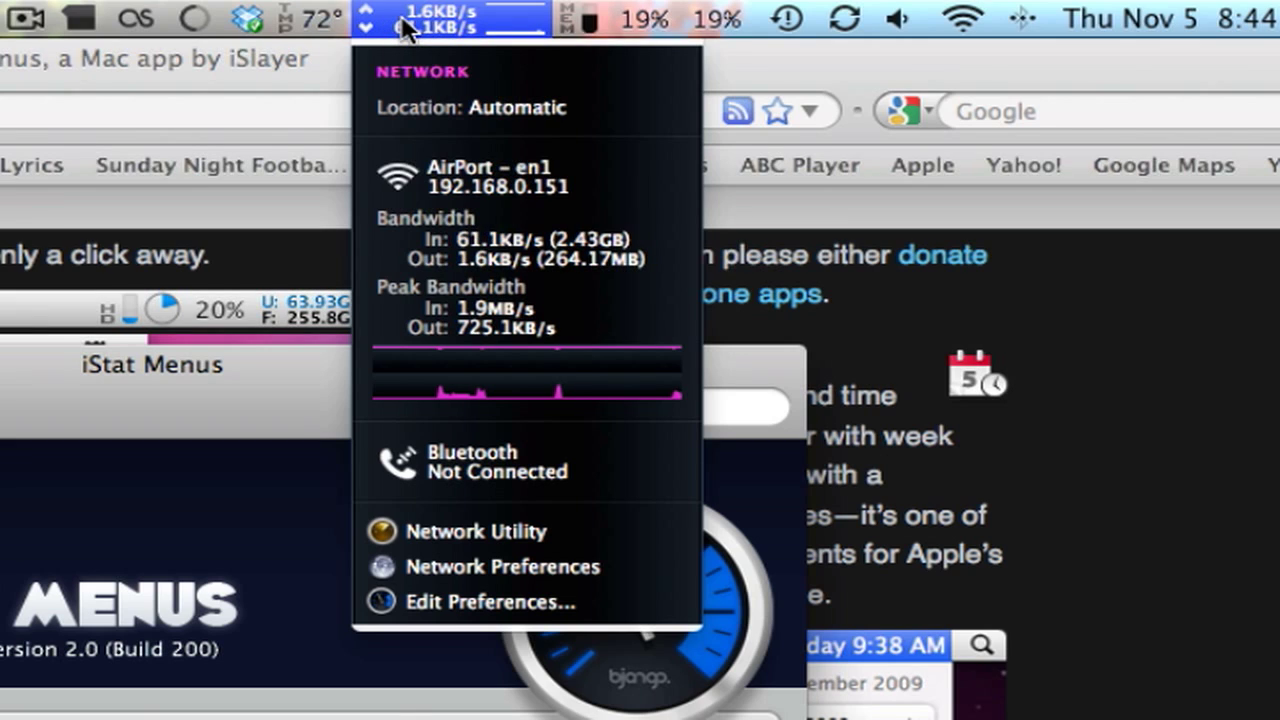
mouse_move(428, 189)
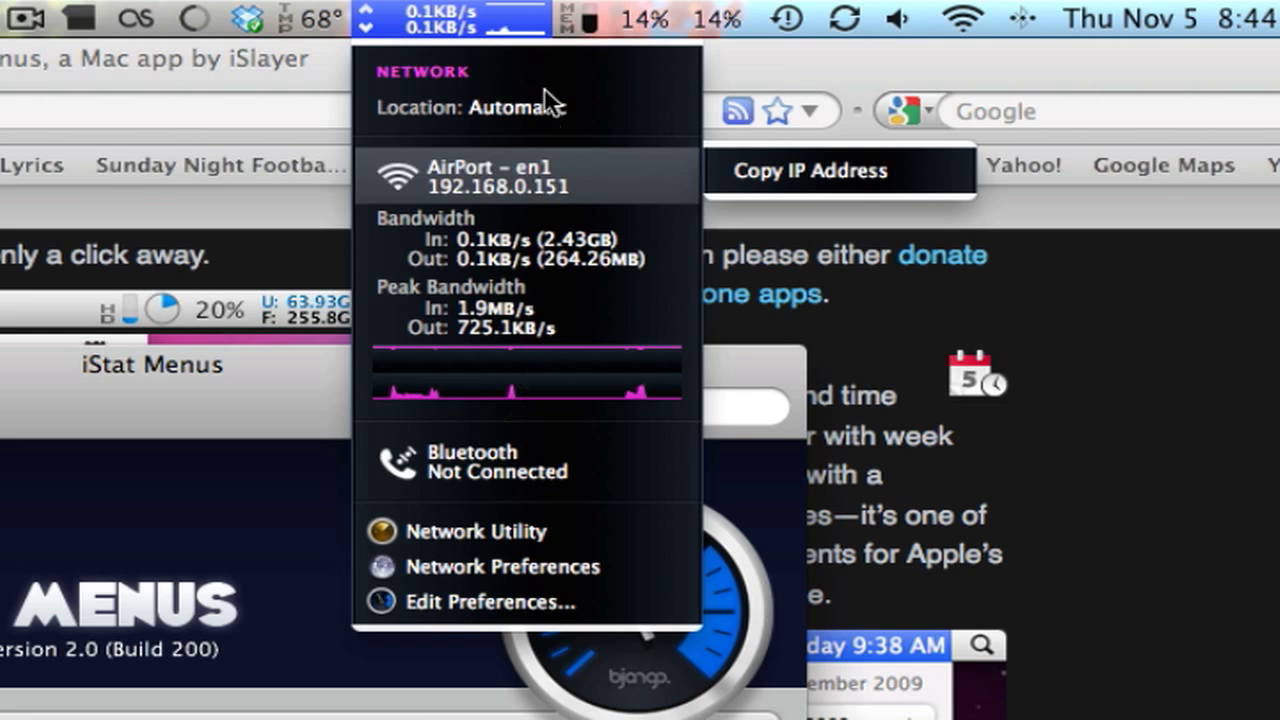
mouse_move(578, 20)
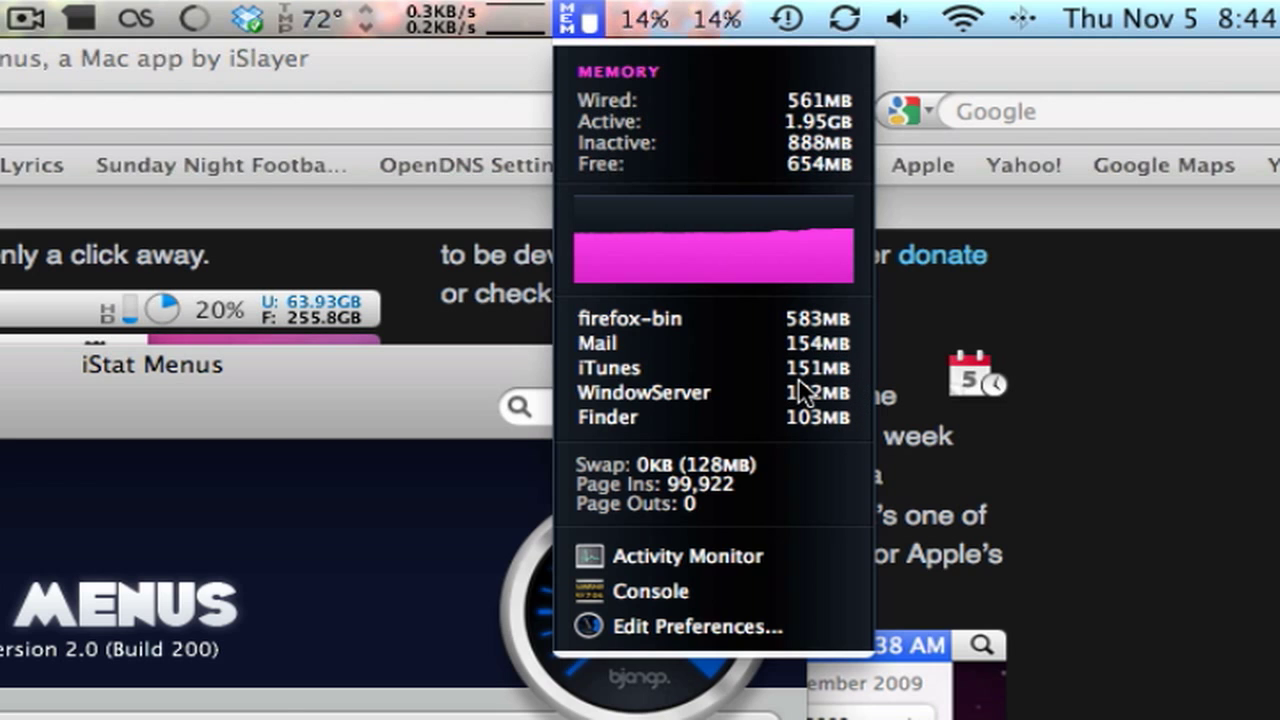
Step: Show the CPU readout: 28% user, 65% idle, firefox-bin leading at 35.3%, 76 tasks
mouse_move(660, 20)
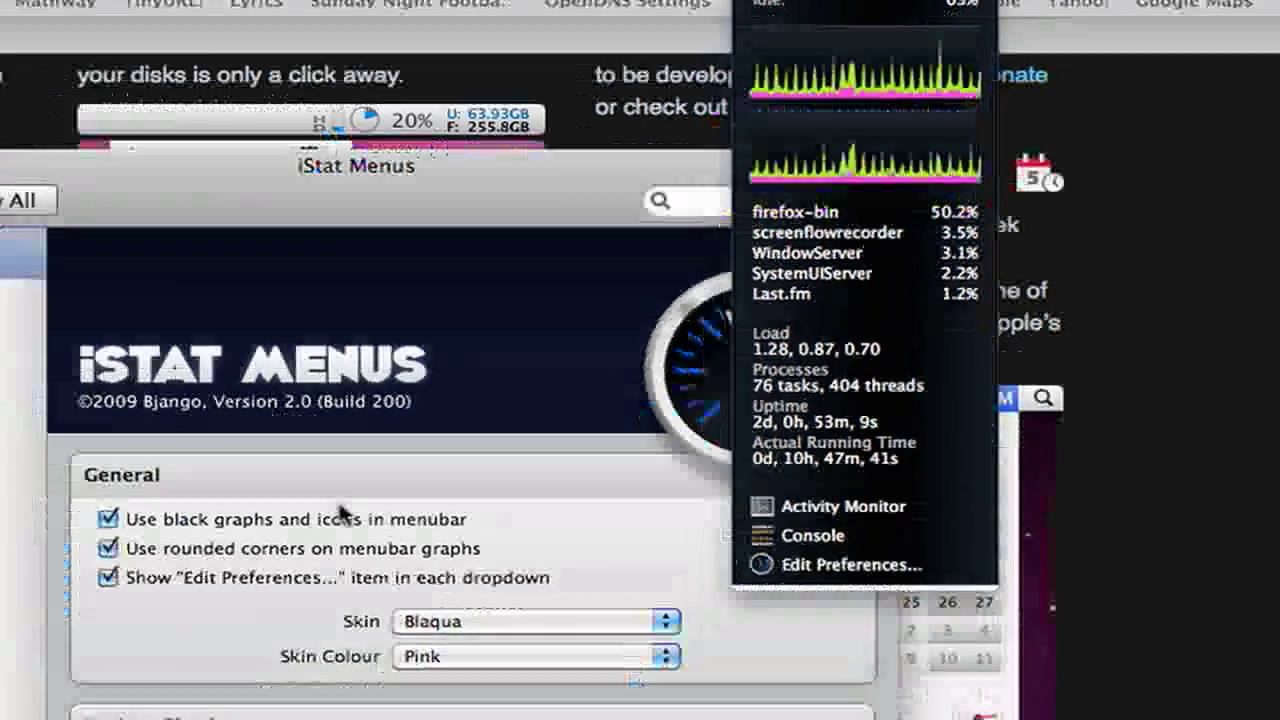
Step: In the General pane, try the Aqua skin, then settle on Blaqua with the Pink colour
left_click(260, 719)
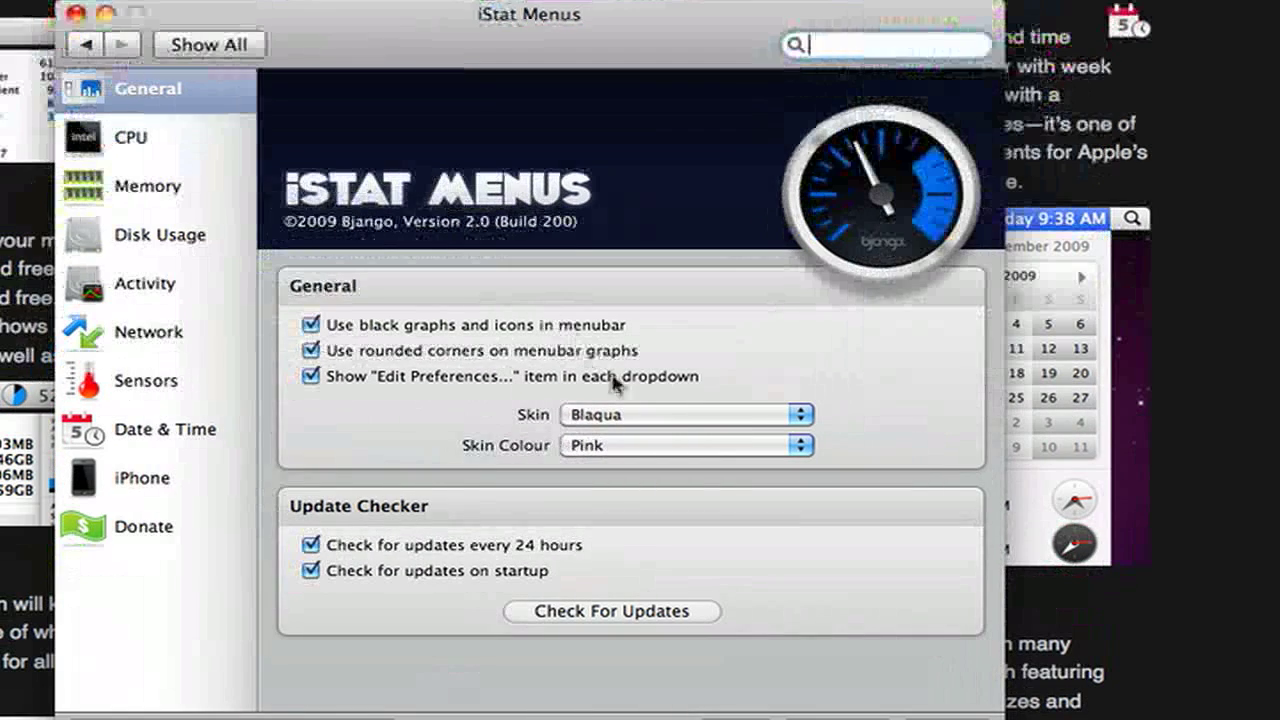
left_click(680, 416)
left_click(665, 398)
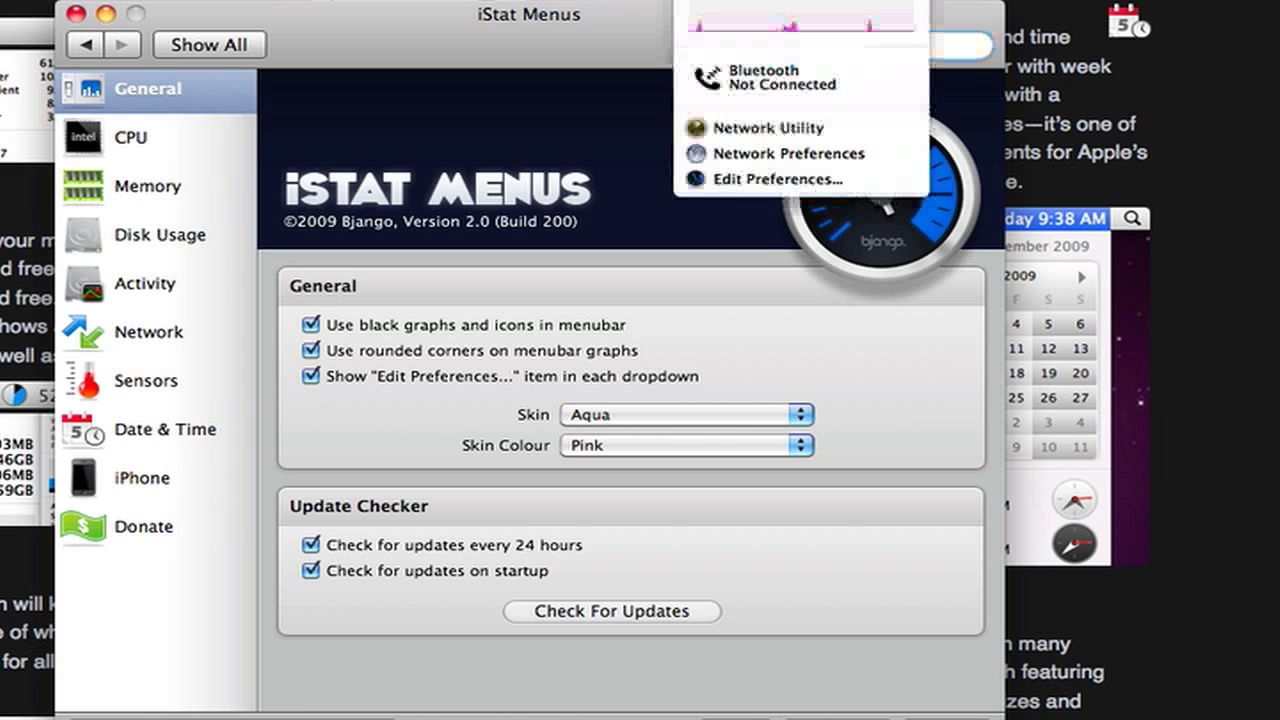
left_click(755, 414)
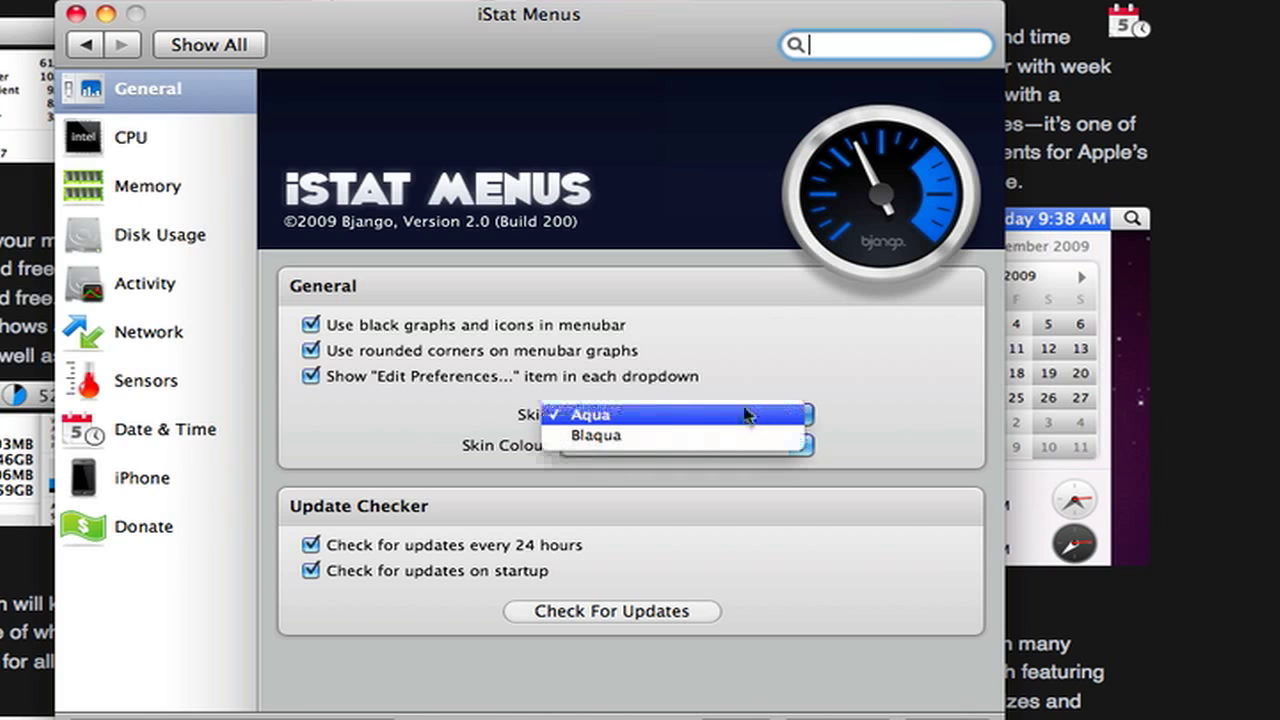
left_click(695, 437)
left_click(691, 445)
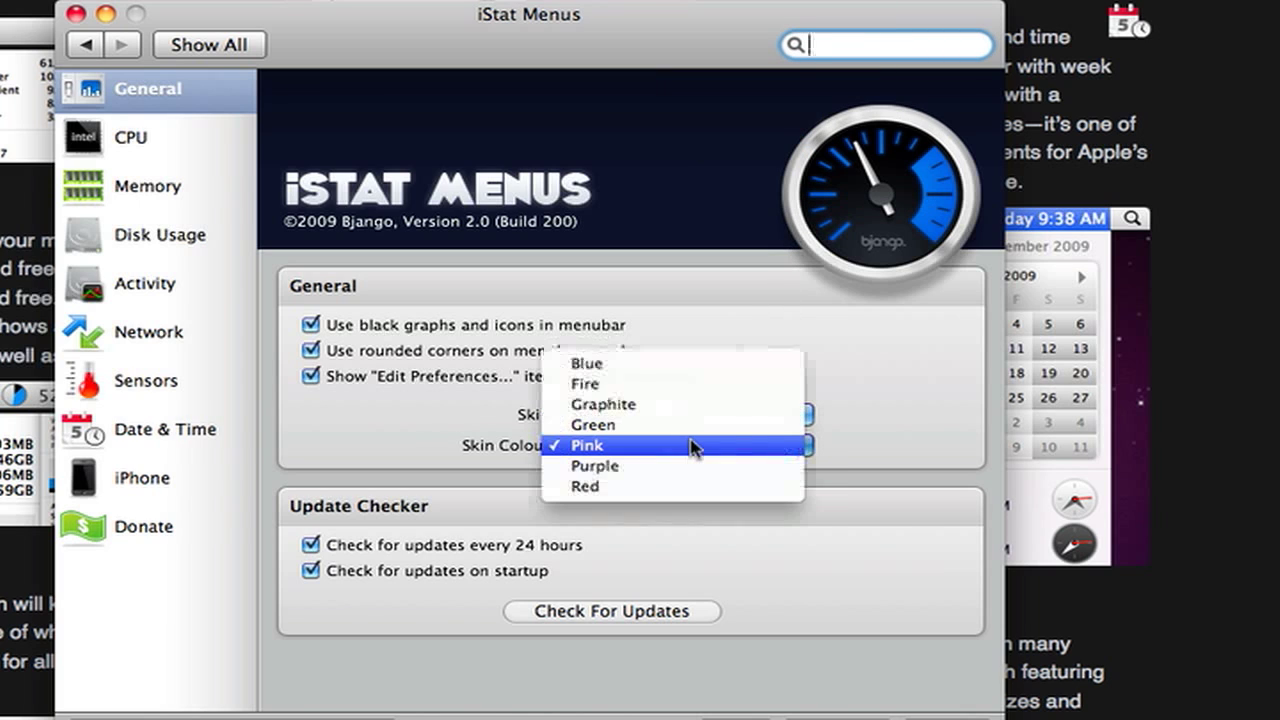
left_click(908, 371)
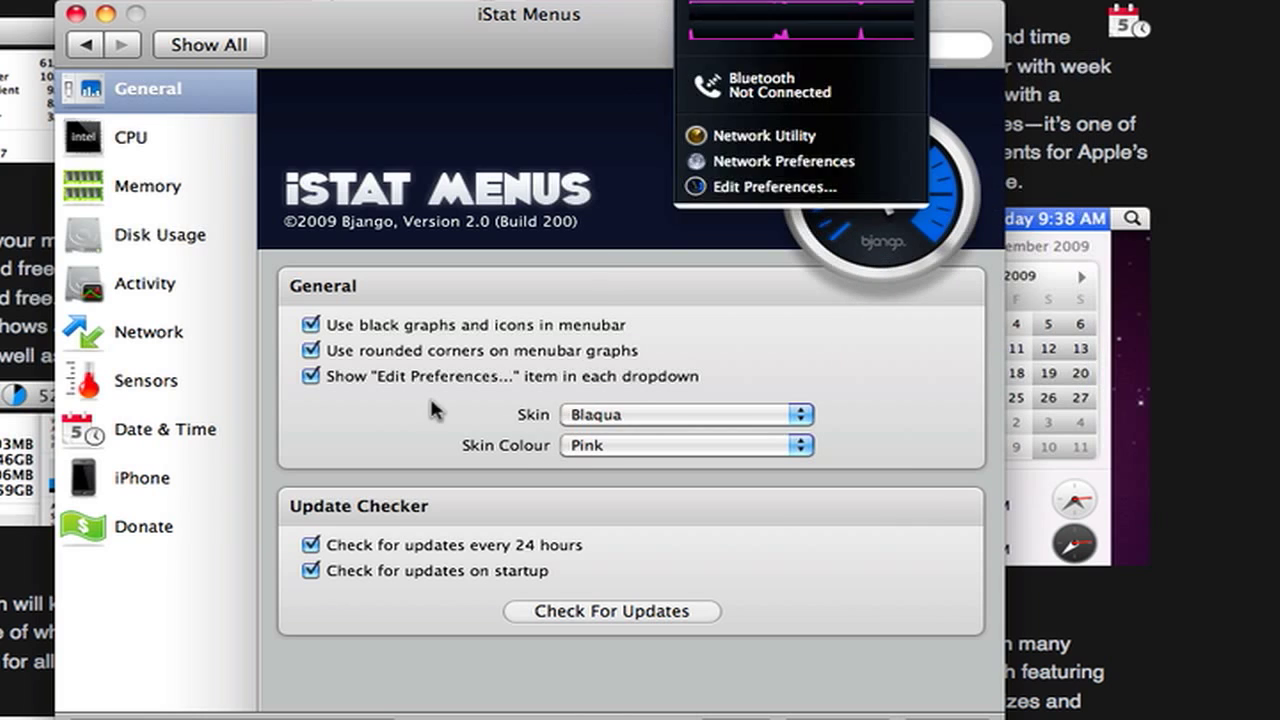
Step: Toggle 'Show multiple CPU cores as one item' on and back off, then view Memory and Disk Usage
left_click(155, 145)
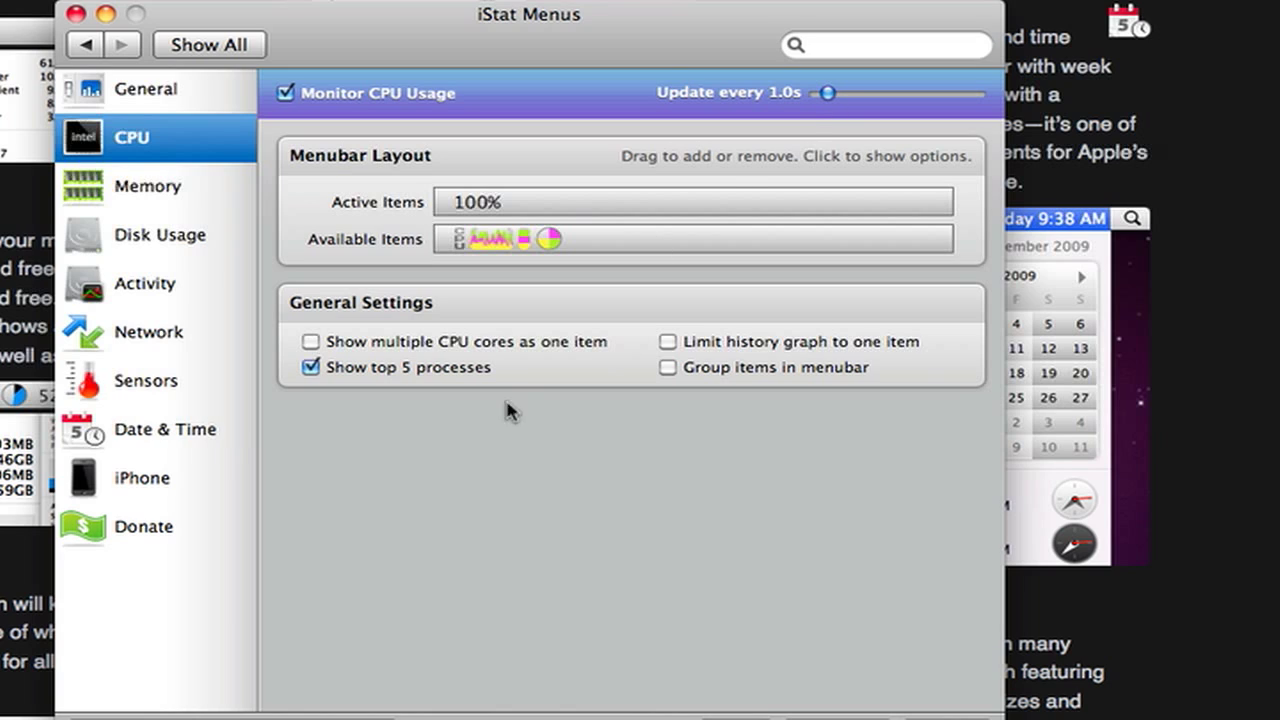
left_click(455, 345)
left_click(455, 345)
left_click(122, 184)
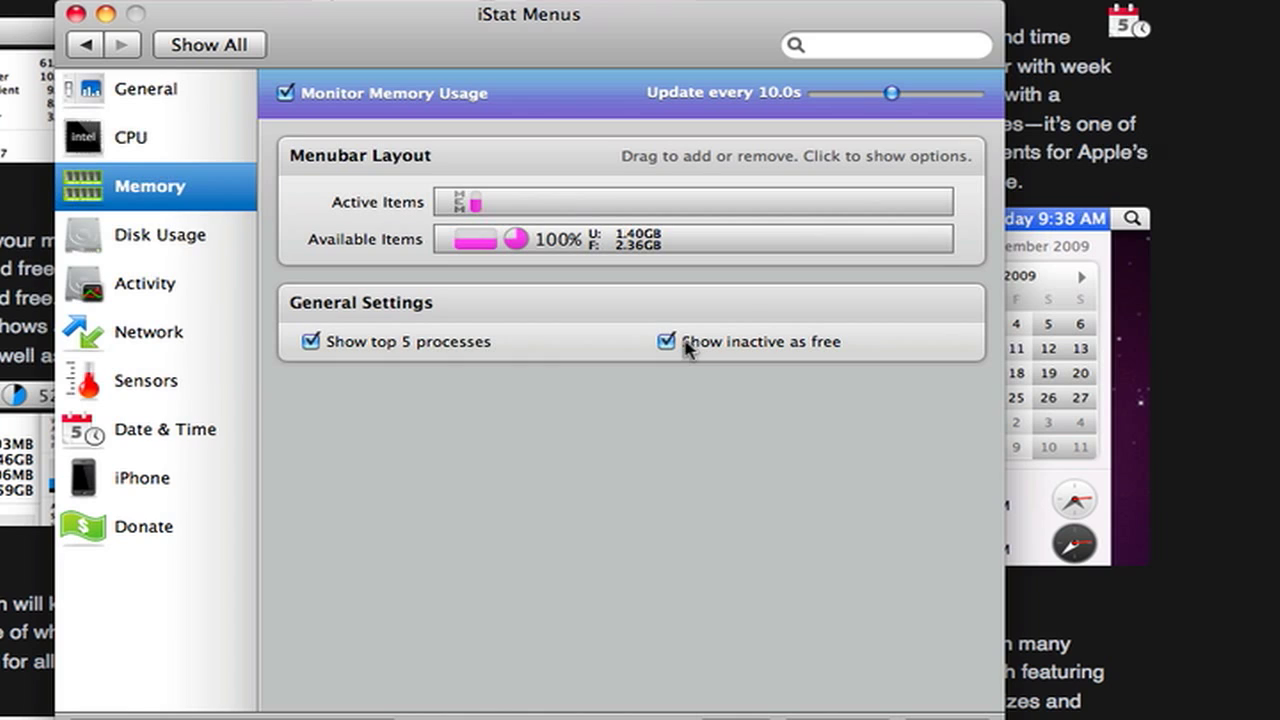
left_click(185, 245)
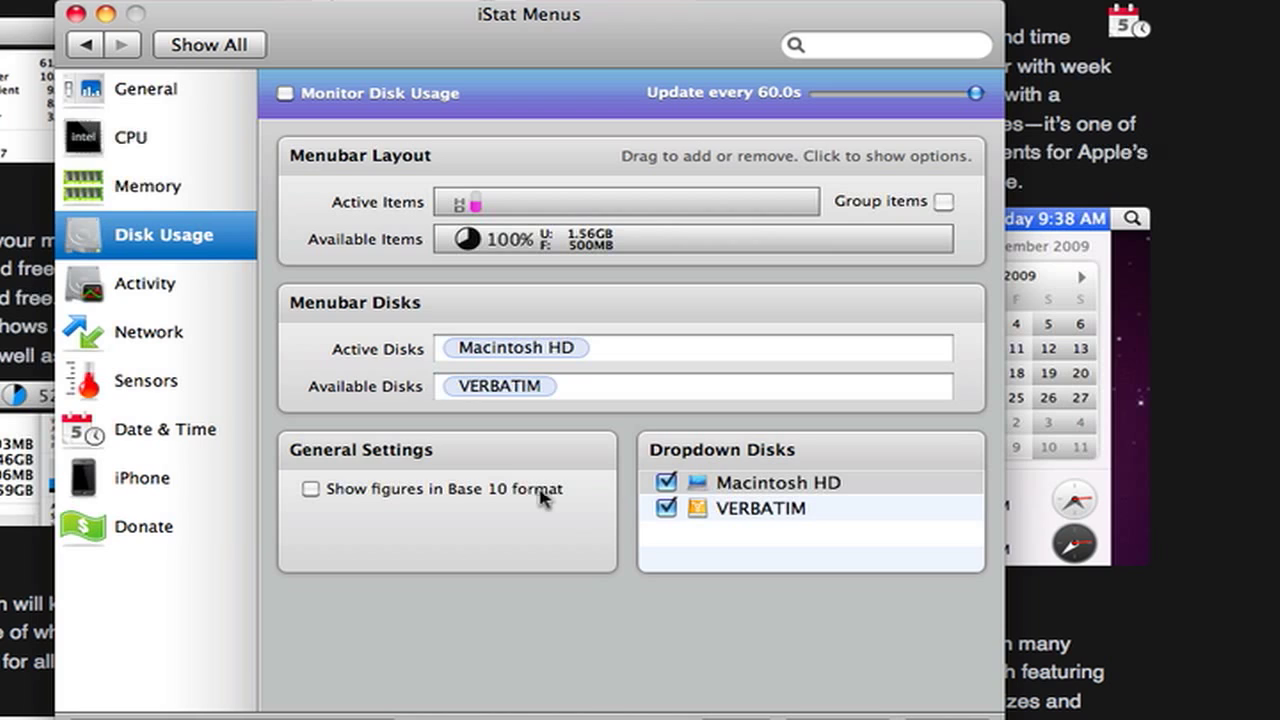
Step: View Activity and Network settings, then Sensors showing CPU sensor, Celsius and 10.0s updates
left_click(191, 284)
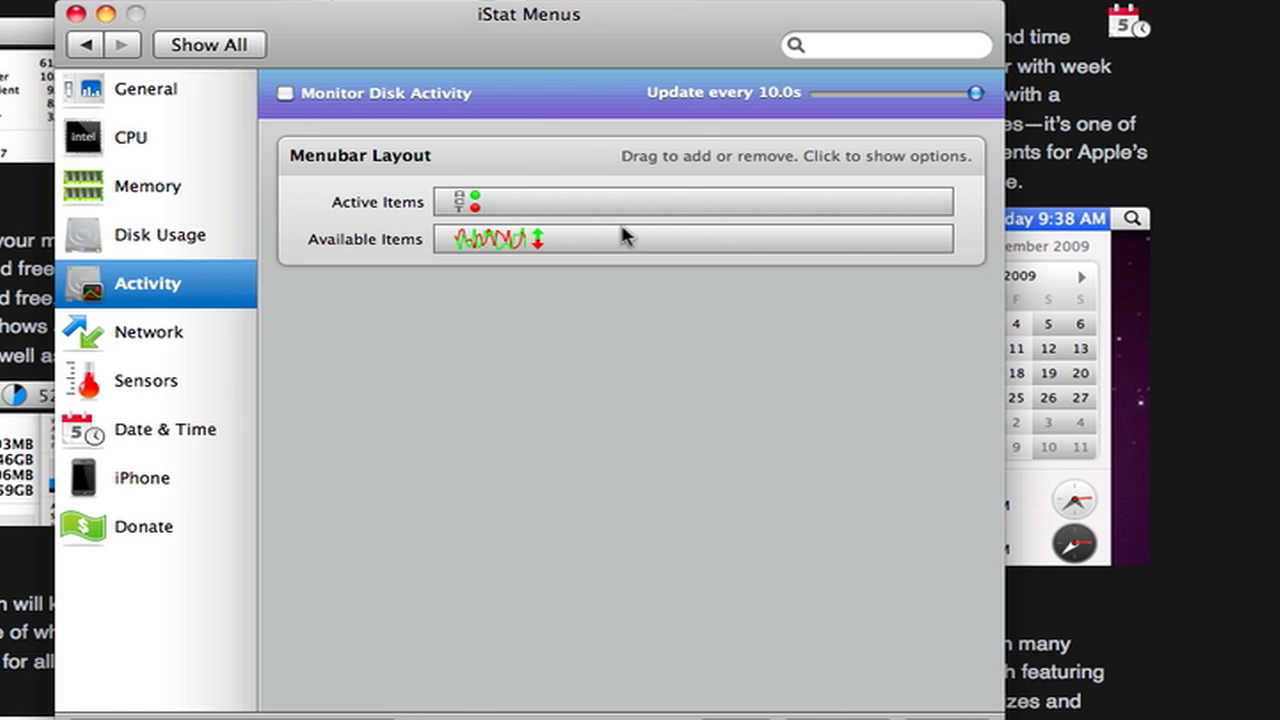
left_click(185, 346)
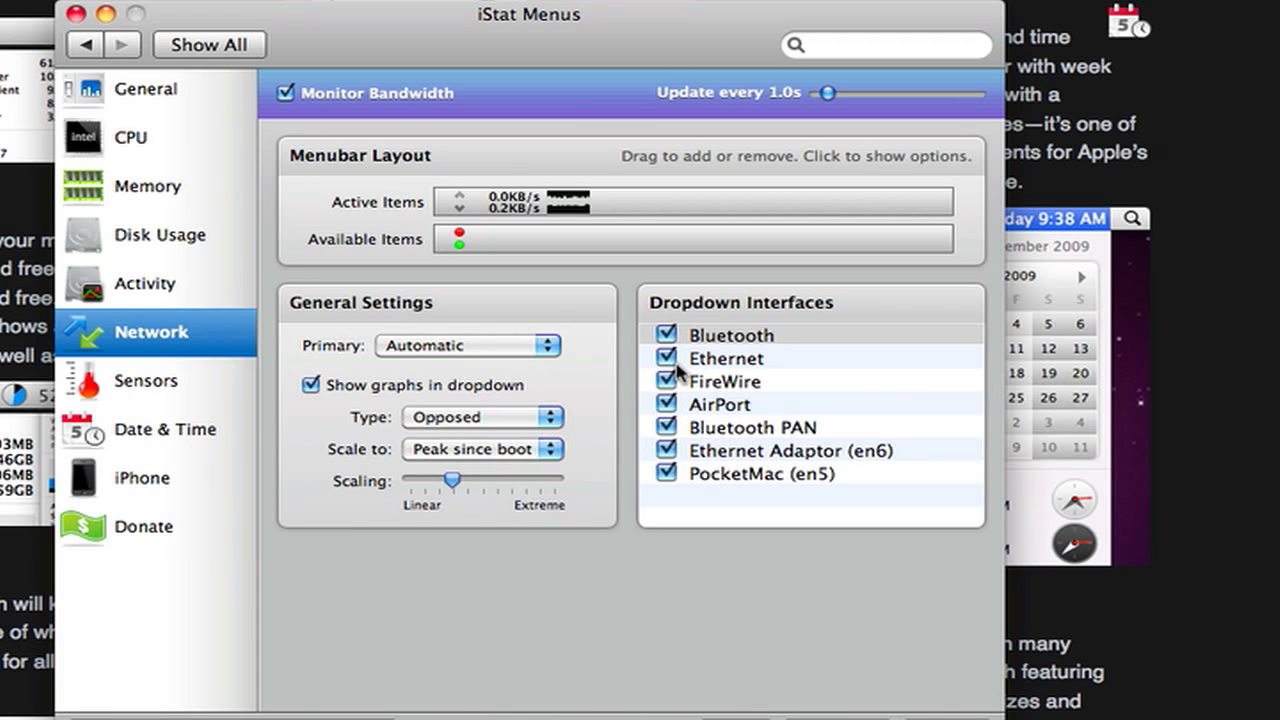
left_click(160, 392)
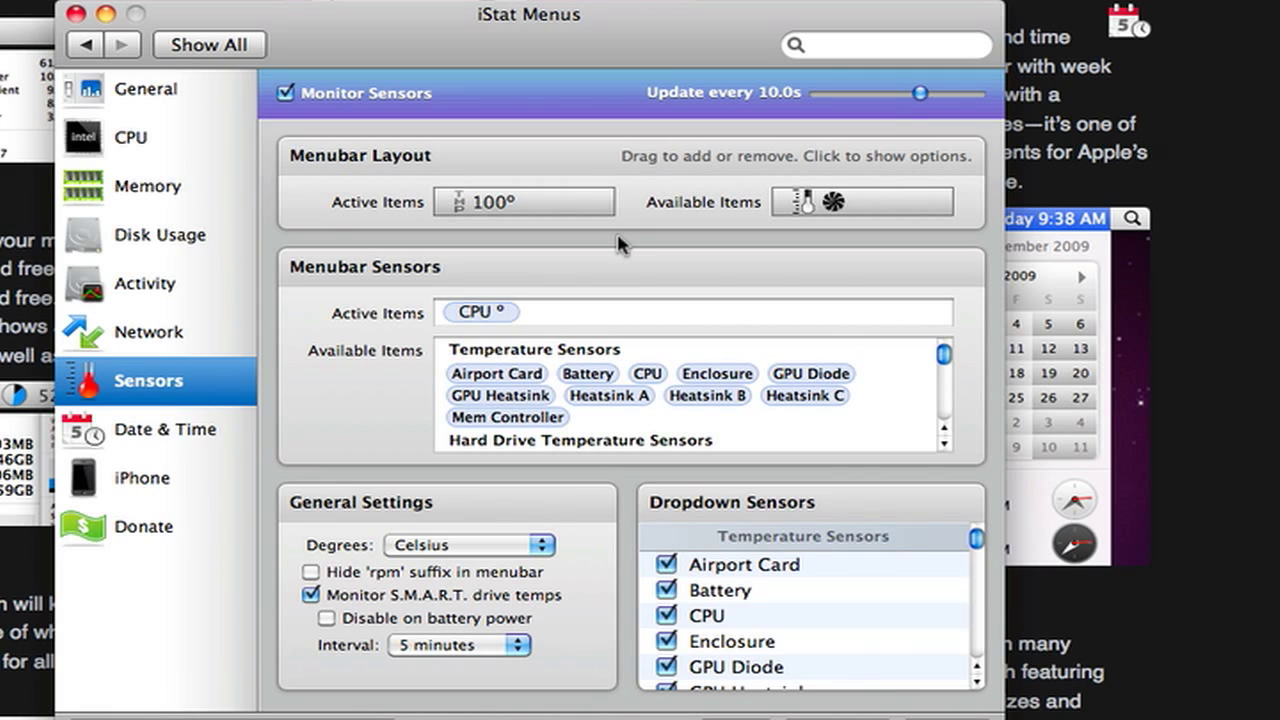
Step: Keep Degrees on Celsius, open Date & Time settings, and check the 08:47 clock's dropdown
left_click(486, 547)
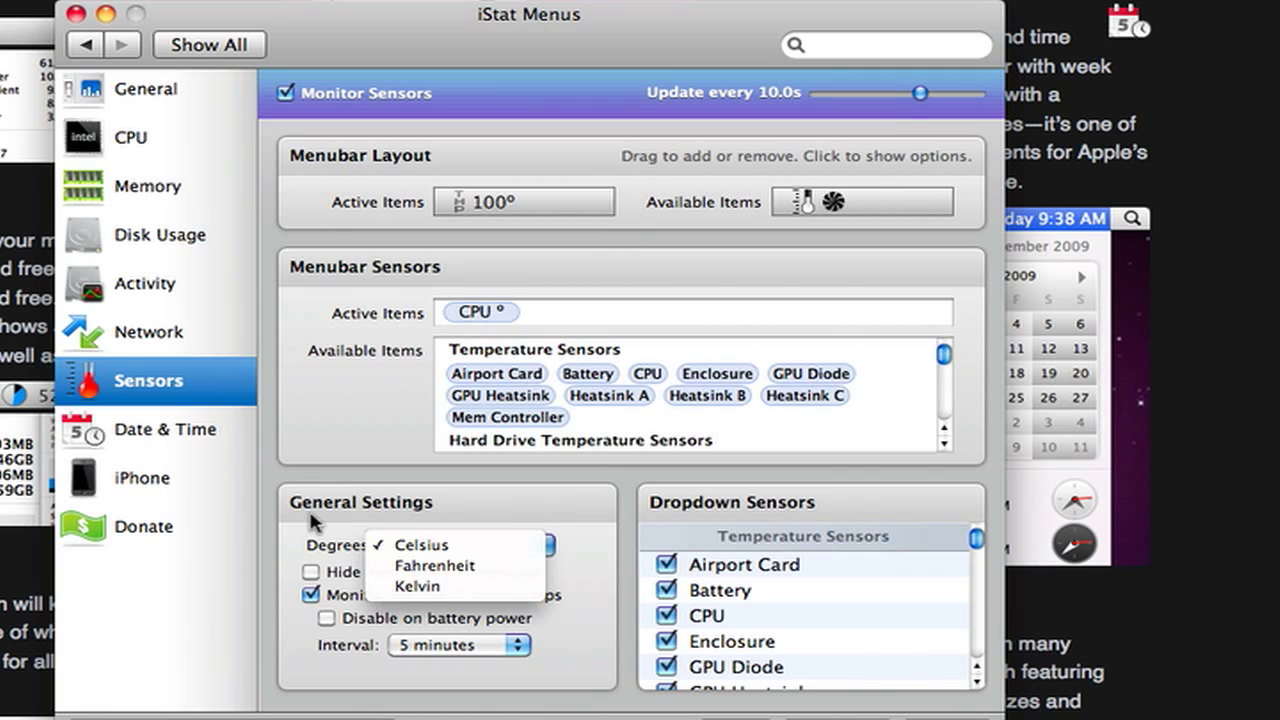
left_click(150, 429)
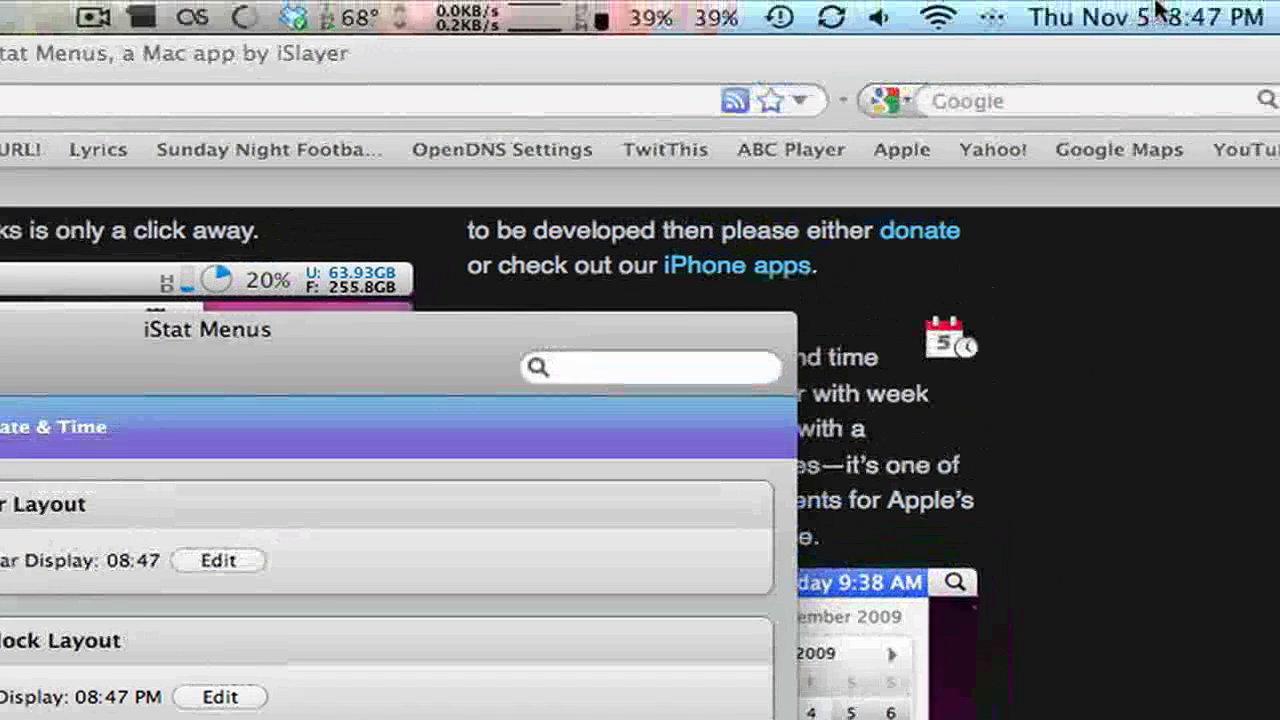
left_click(1157, 14)
left_click(1157, 14)
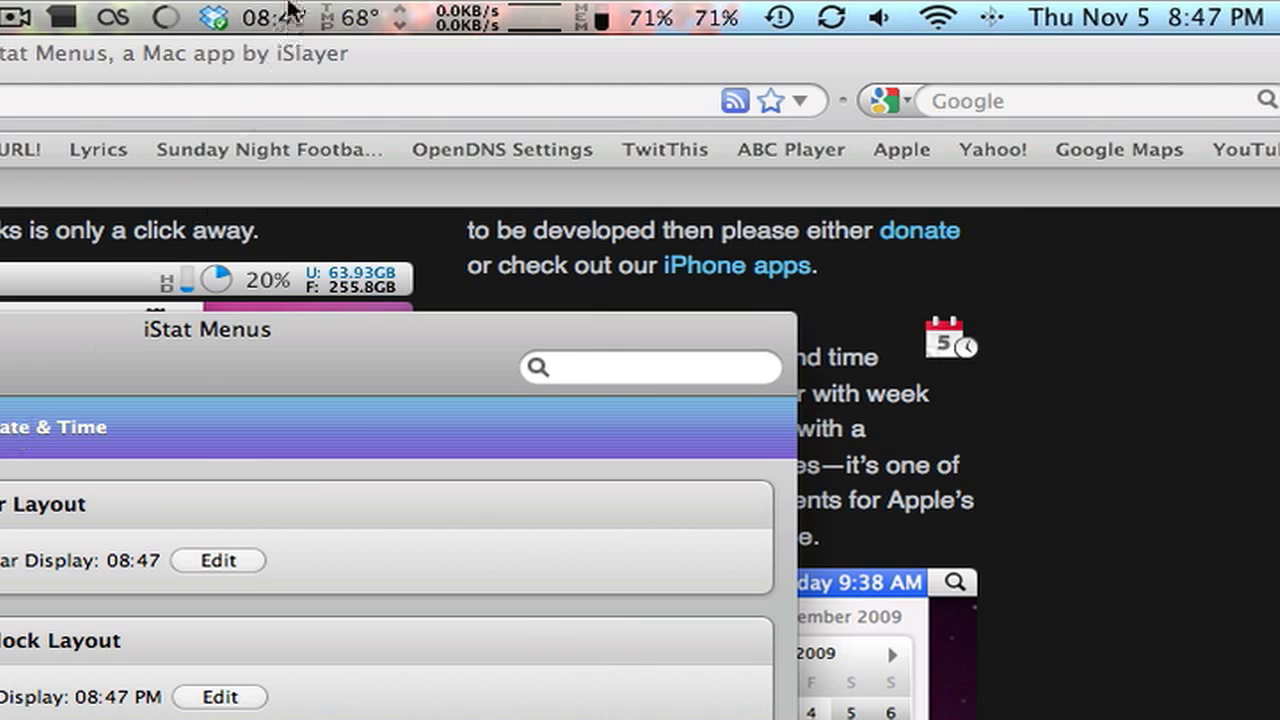
left_click(288, 14)
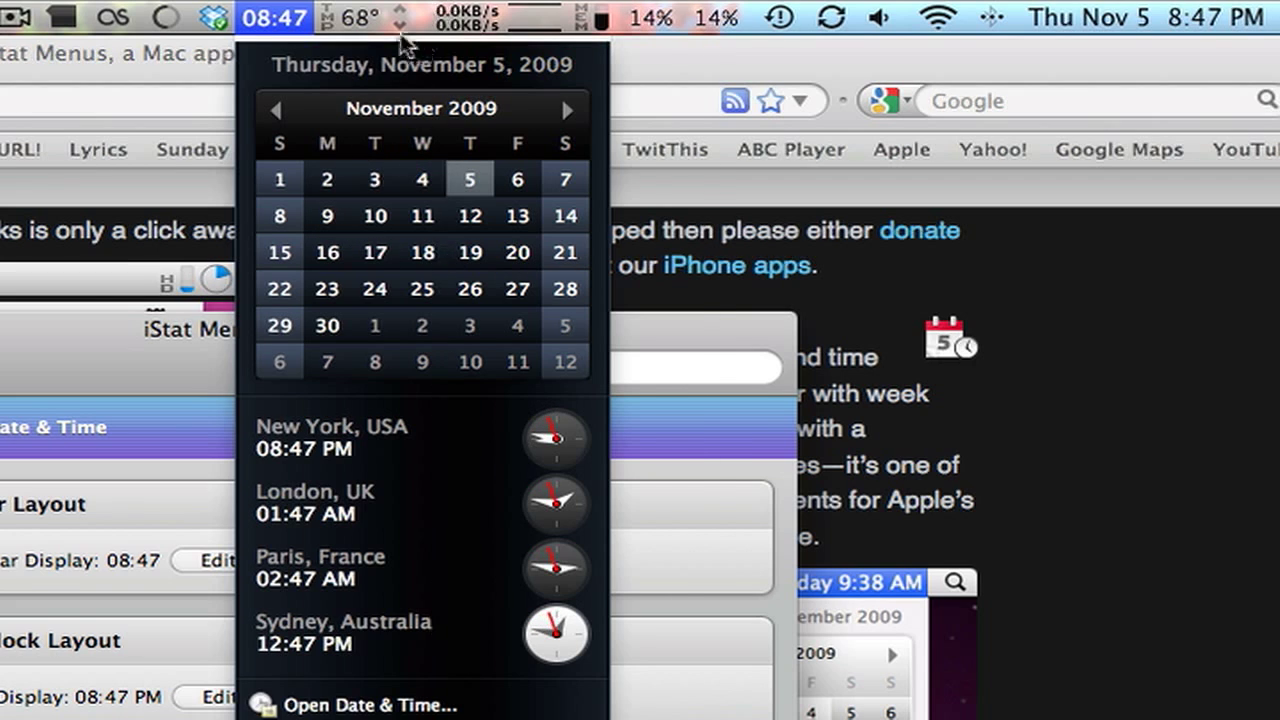
mouse_move(448, 16)
left_click(170, 275)
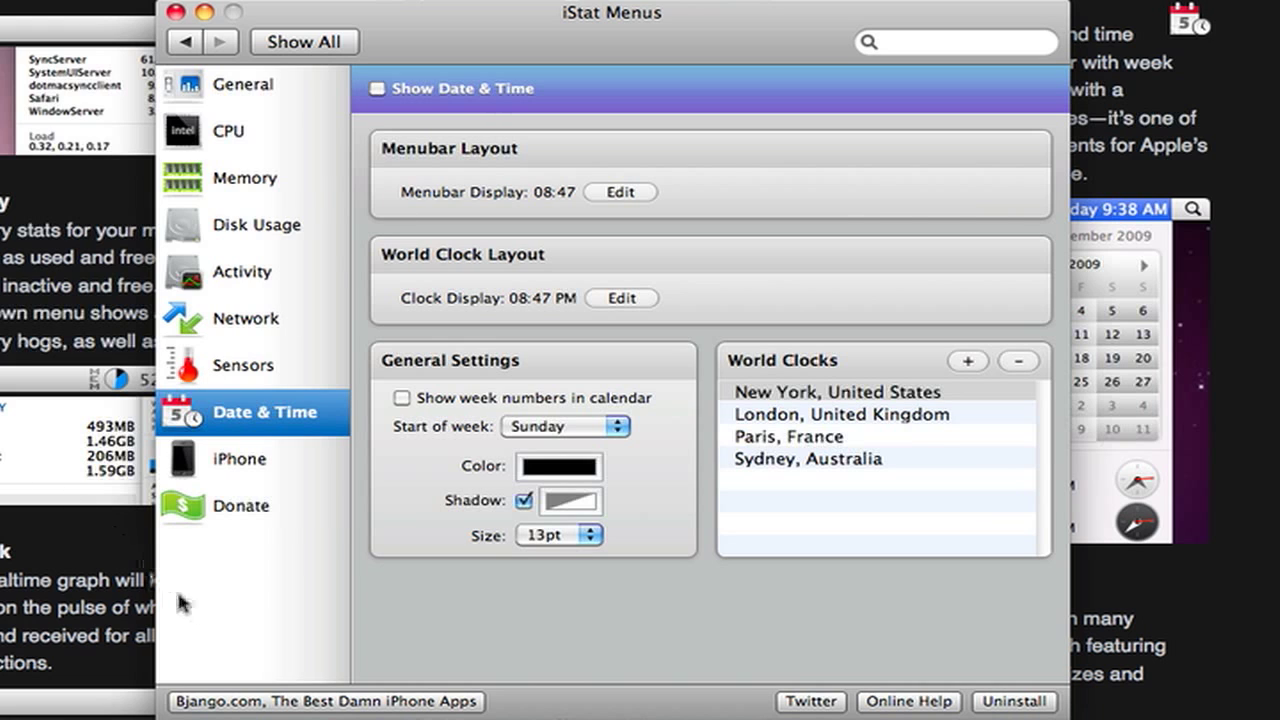
Step: Show the 'Our iPhone apps' page featuring iStat, Darkness, Jobs and Beats
left_click(216, 466)
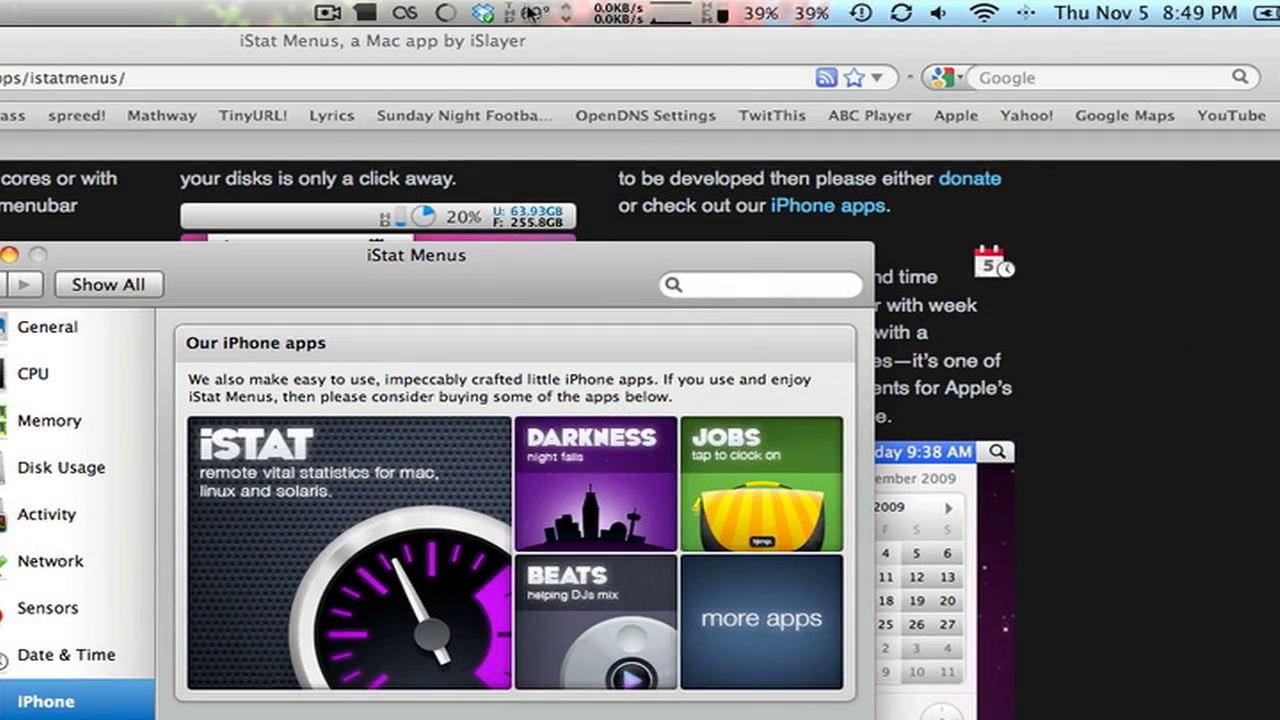
Step: View the sensors, Network and Memory dropdowns, ending on 562MB wired and 650MB free
left_click(530, 12)
mouse_move(567, 12)
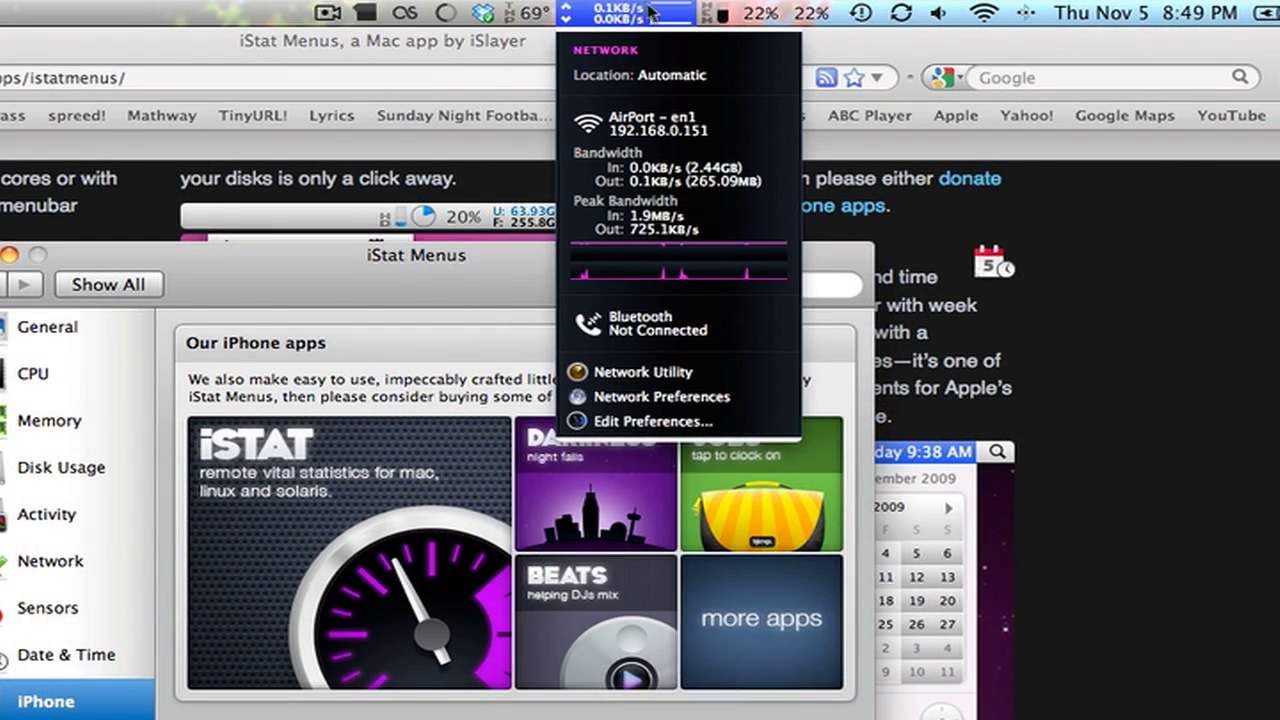
mouse_move(718, 12)
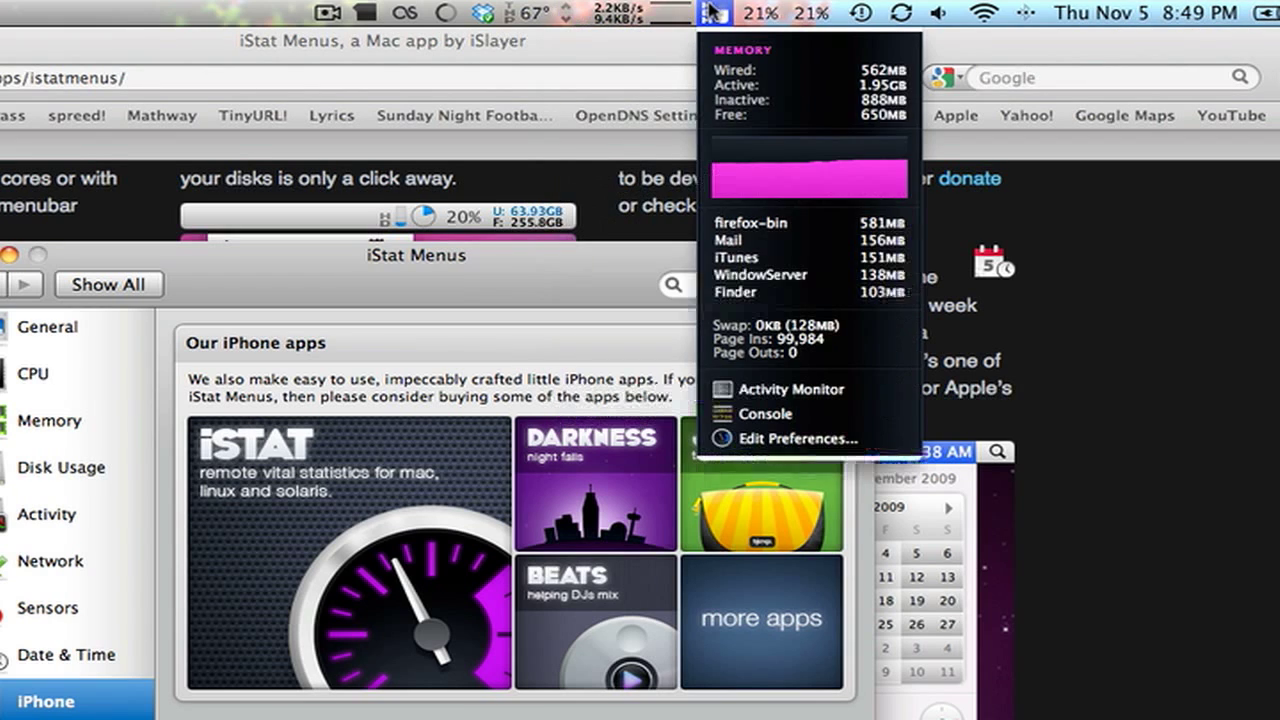